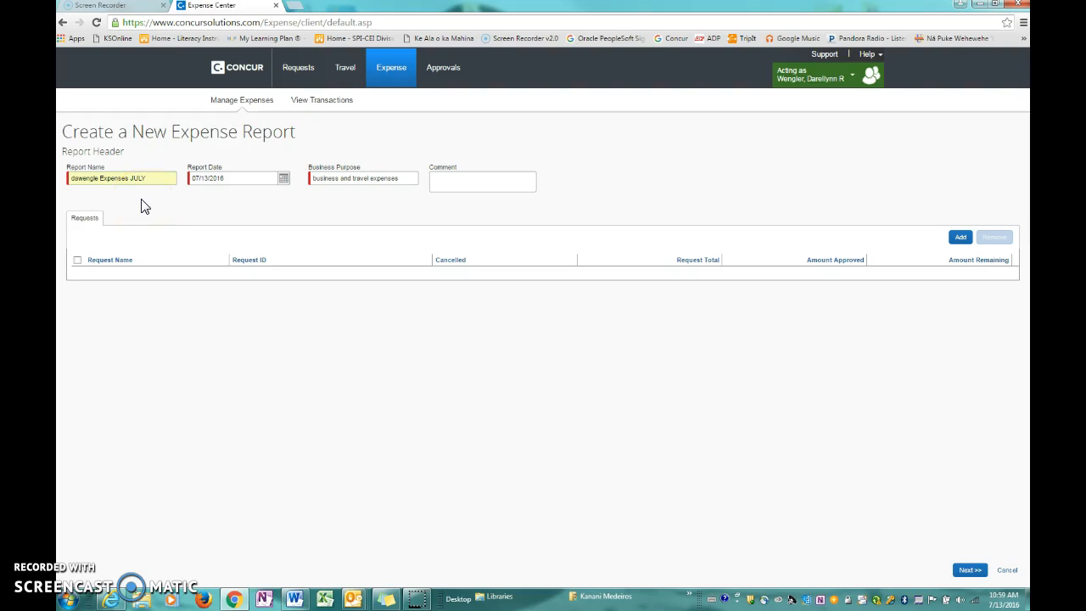
Add the first three available requests to the new expense report
click(118, 201)
click(956, 237)
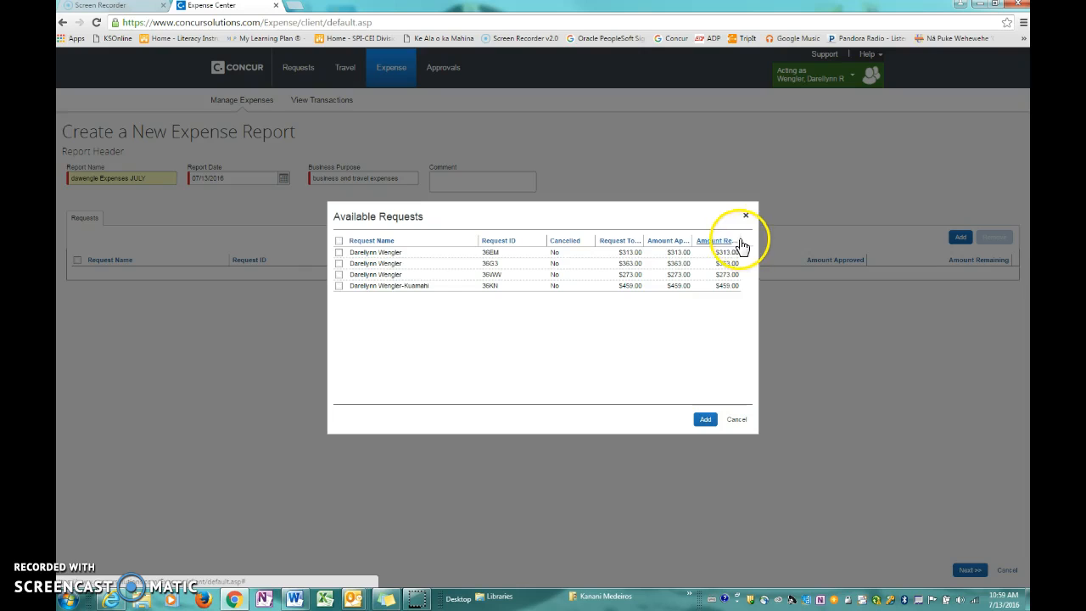
click(339, 252)
click(339, 264)
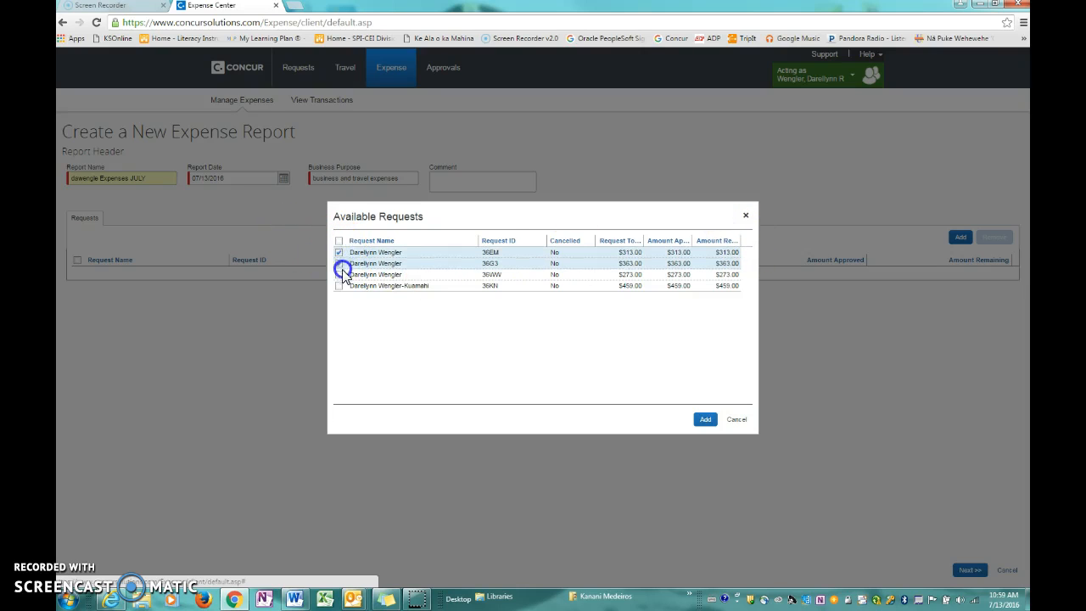
click(339, 274)
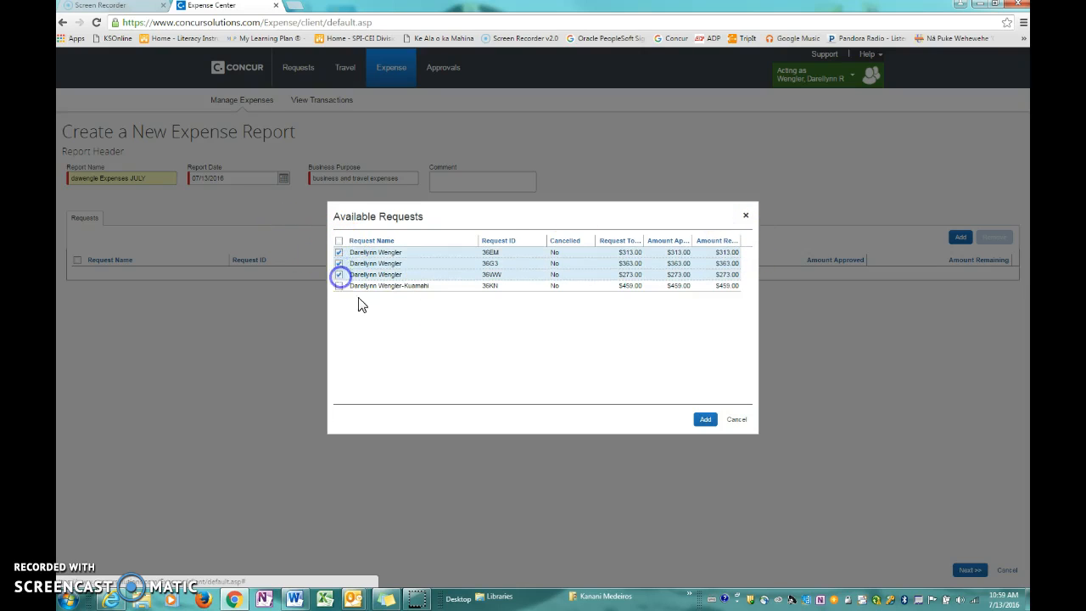
click(705, 418)
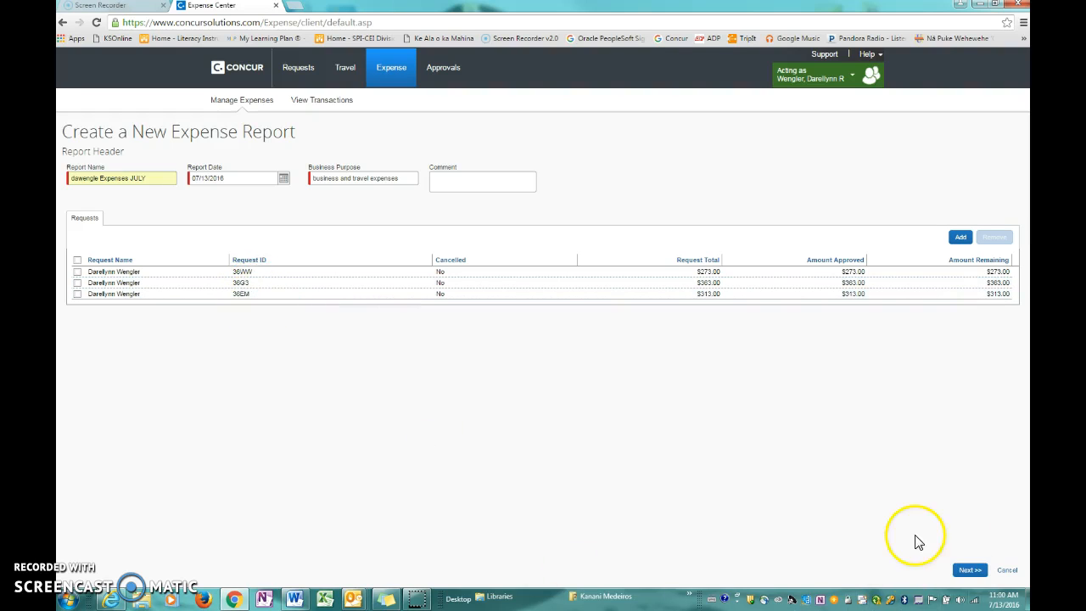
Include travel allowances in the report and name the new itinerary with the employee's username followed by "Expenses July"
click(959, 576)
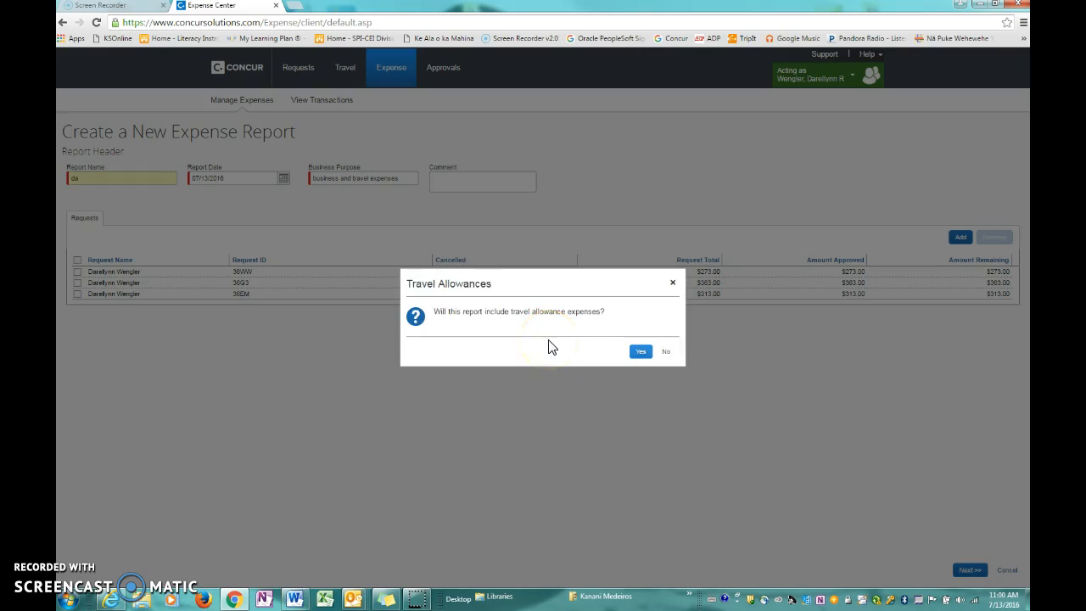
click(639, 353)
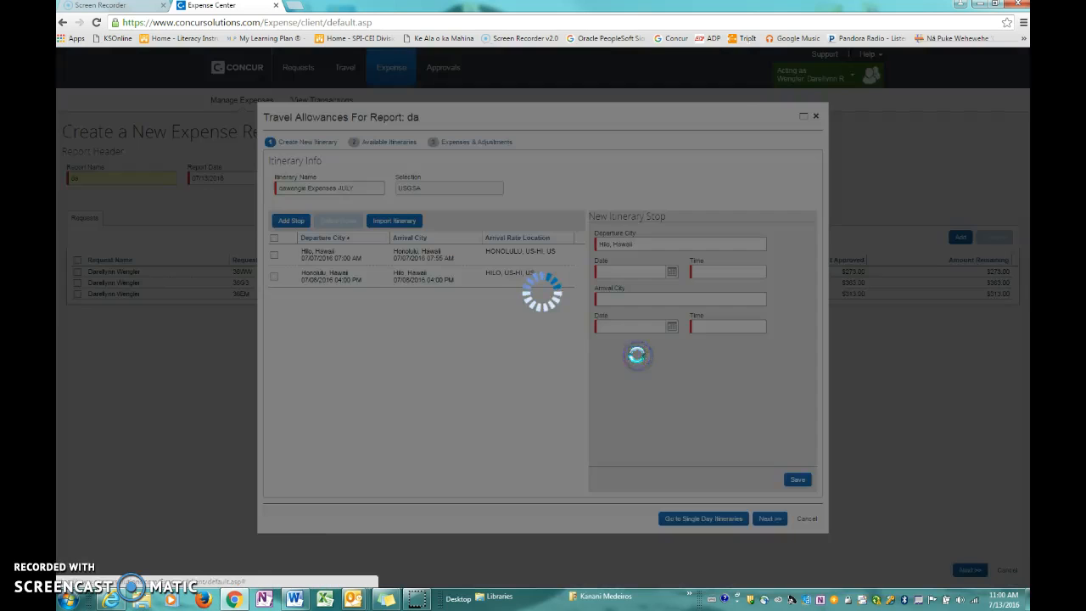
click(609, 245)
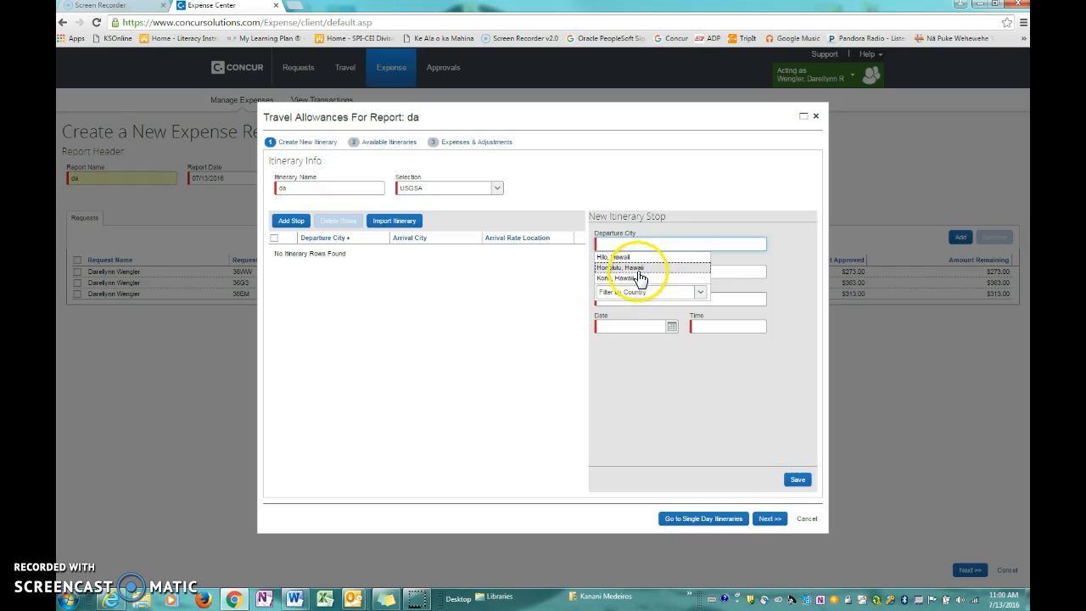
click(353, 187)
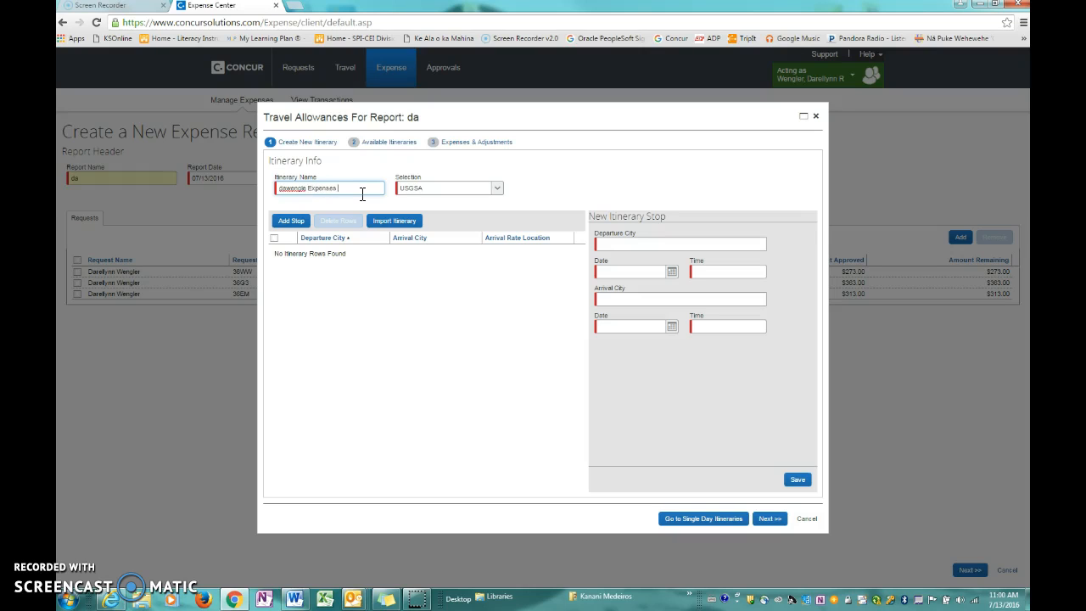
Set the first itinerary stop's departure to Hilo, Hawaii on 07/07/2016 at 7:00 AM
click(658, 244)
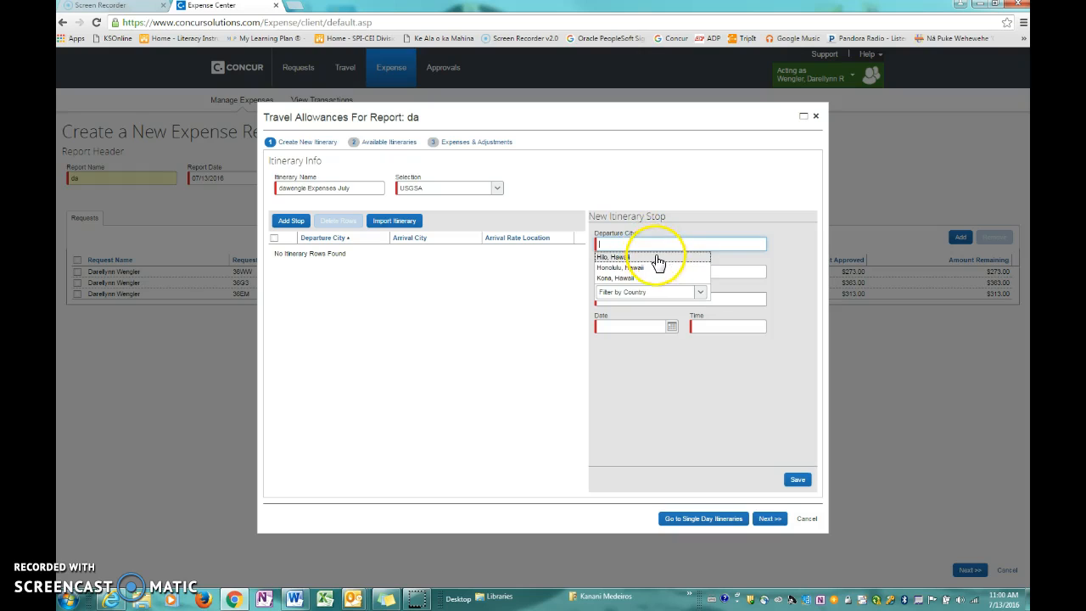
click(654, 257)
click(646, 271)
click(671, 271)
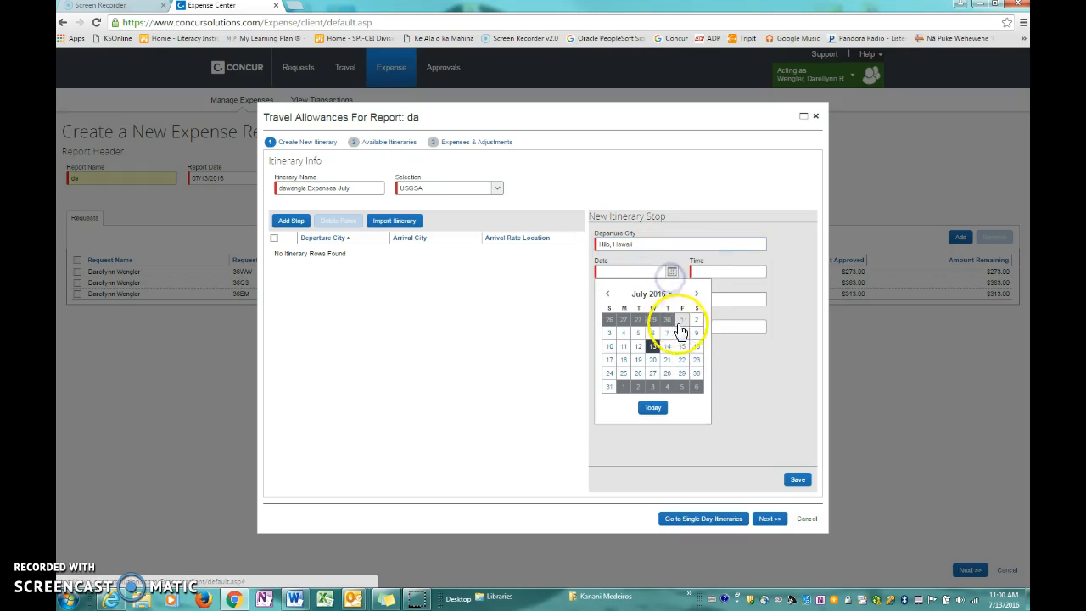
click(665, 330)
click(703, 272)
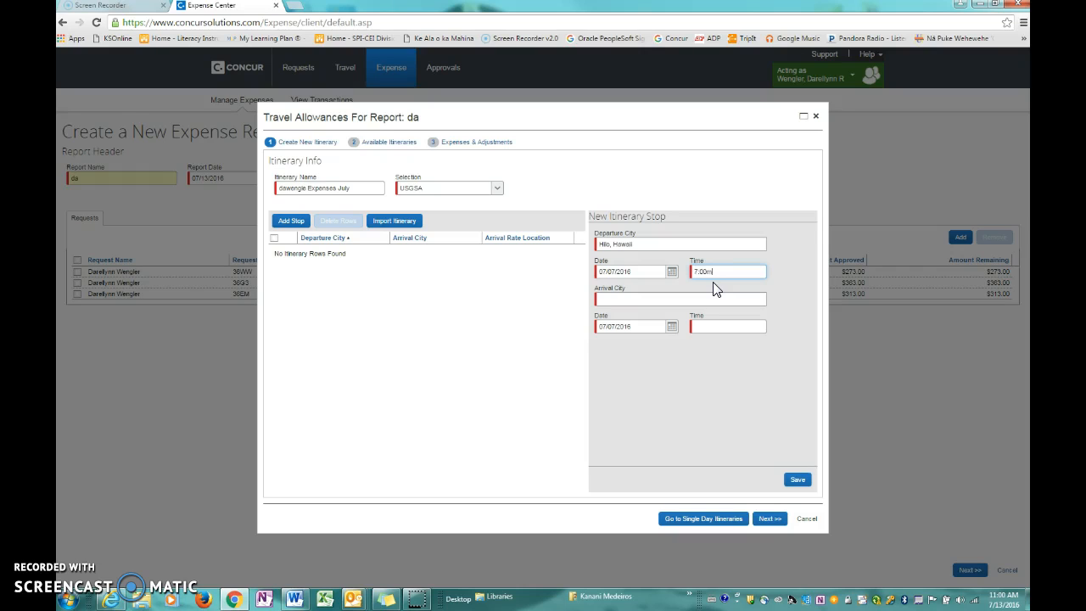
text(7:00am)
Set the first stop's arrival to Honolulu, Hawaii on 07/07/2016 at 7:55 AM and save the stop
click(722, 297)
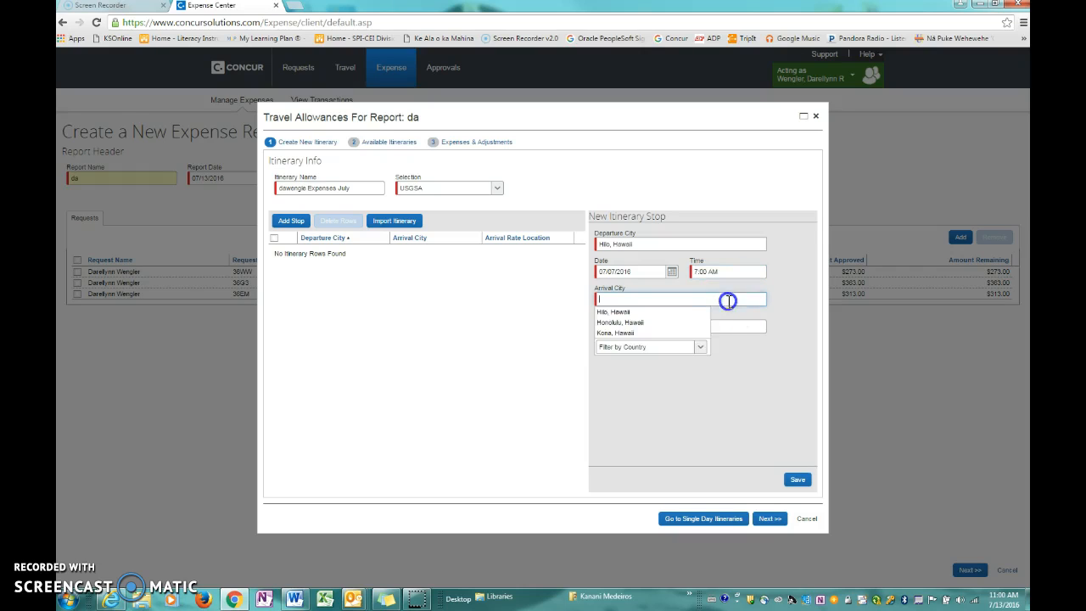
click(701, 318)
click(671, 327)
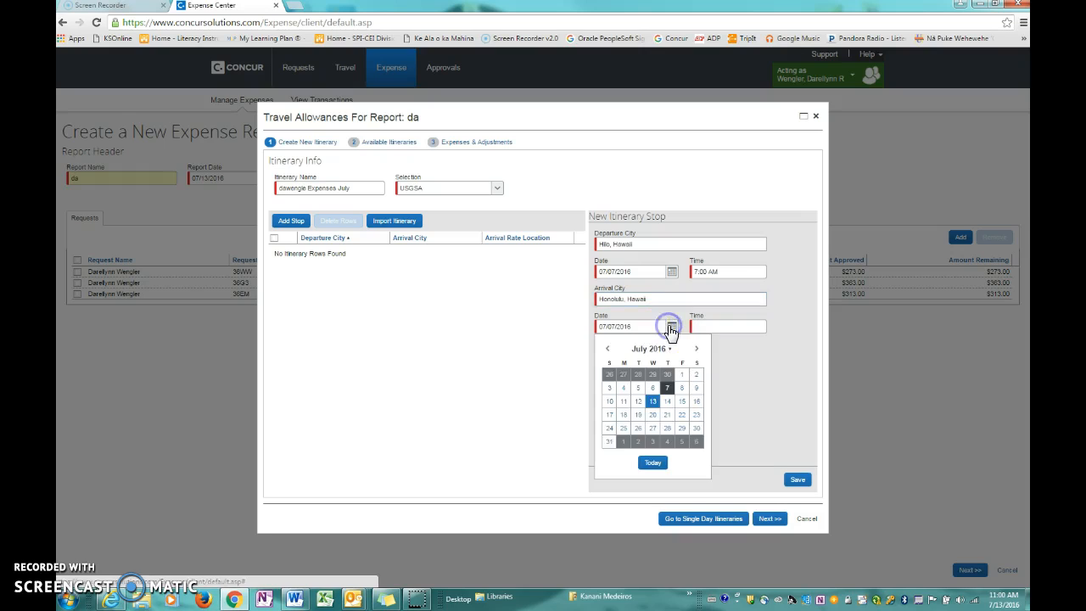
click(709, 331)
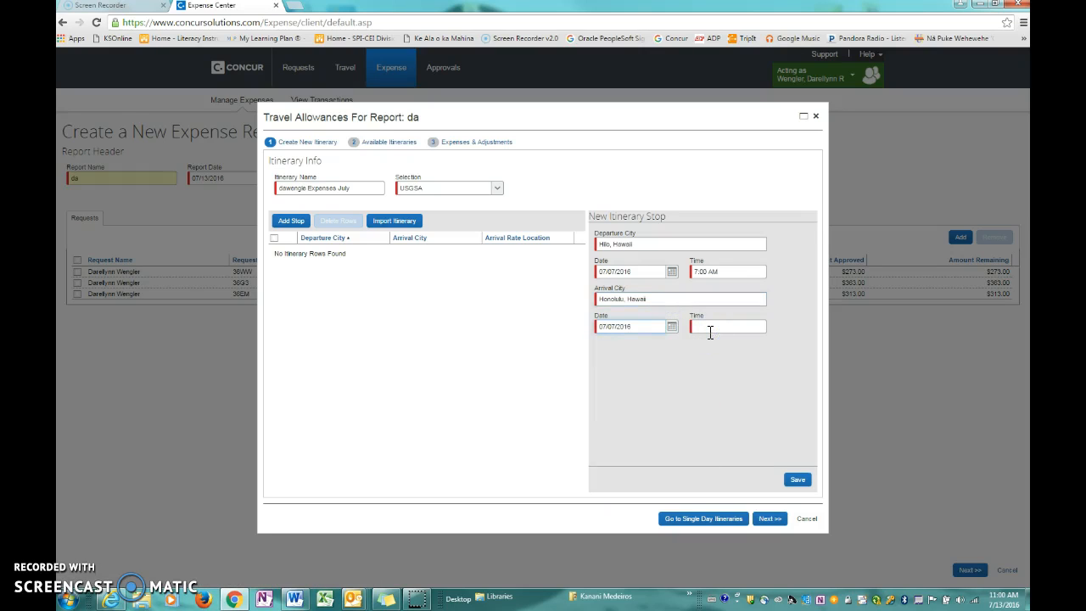
text(7:55am)
click(797, 479)
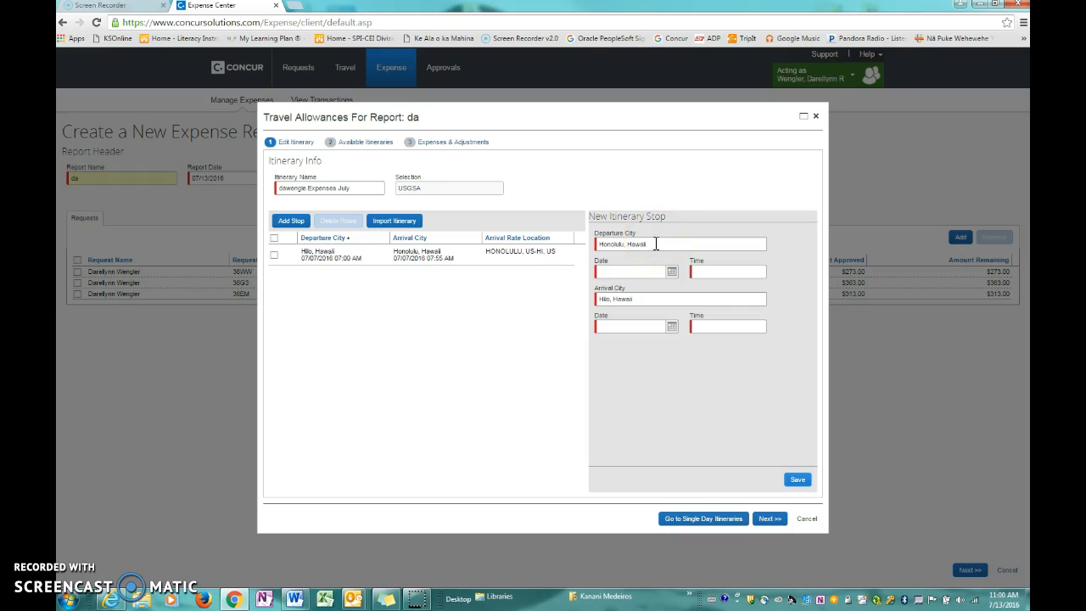
Save the return stop from Honolulu to Hilo on 07/08/2016, departing at 4:00 PM and arriving at 4:55 PM
click(670, 272)
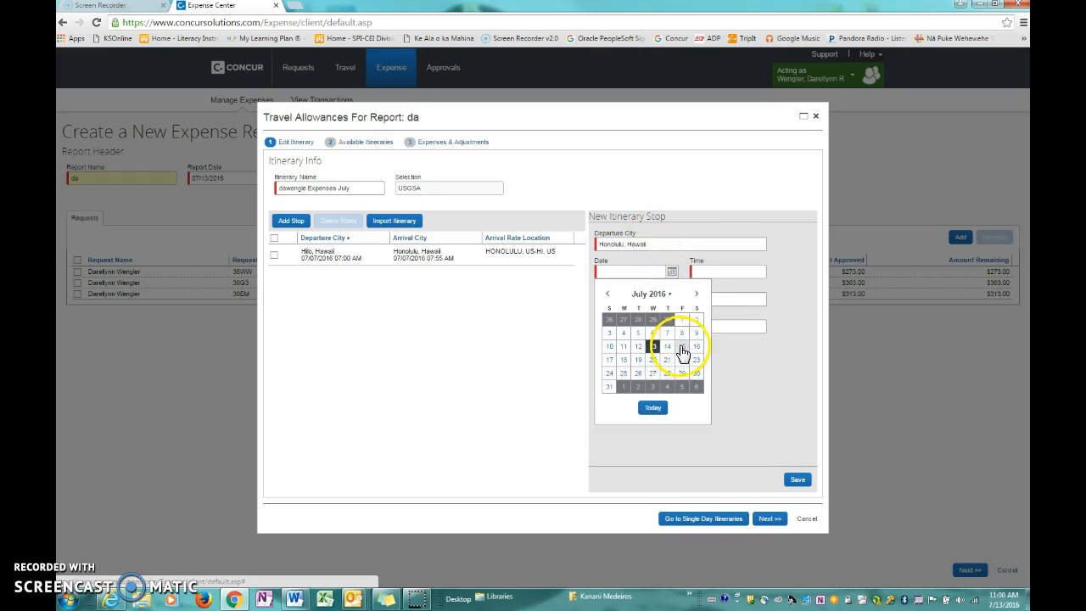
click(681, 333)
click(727, 270)
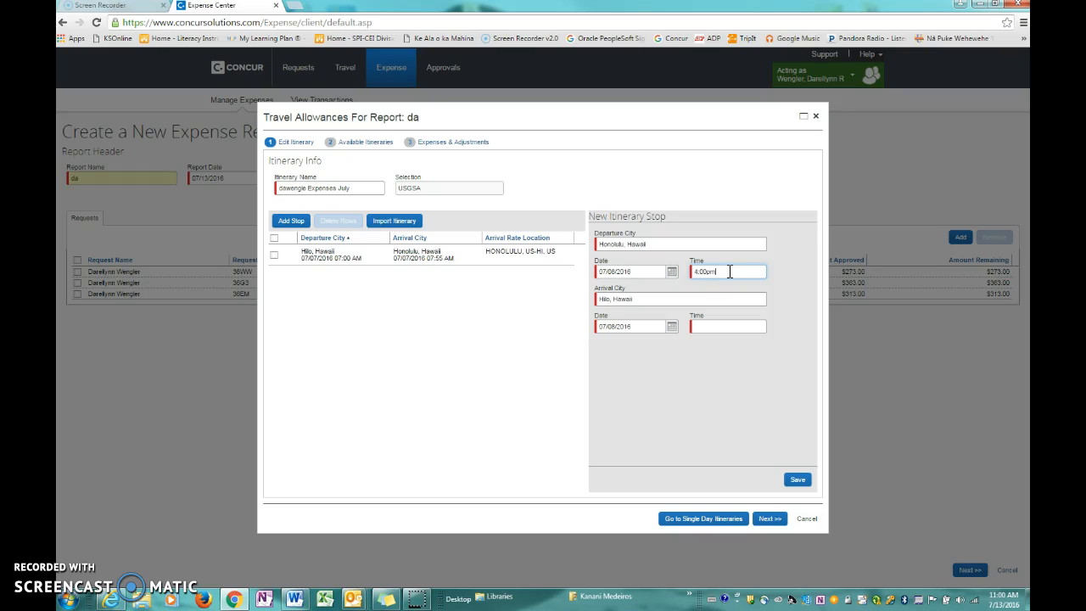
click(722, 327)
text(4:55pm)
click(800, 477)
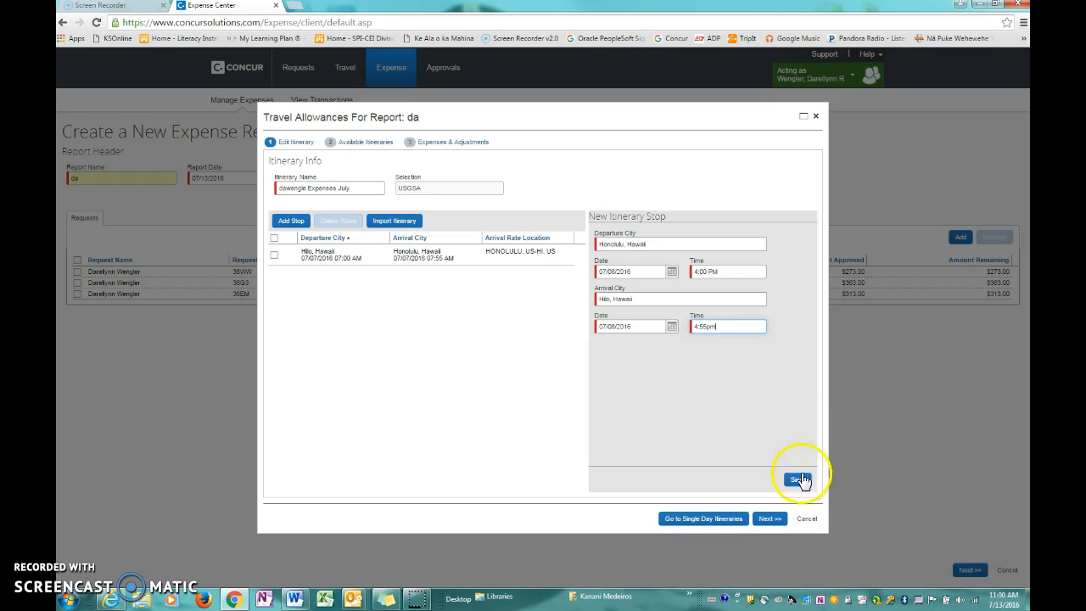
click(797, 479)
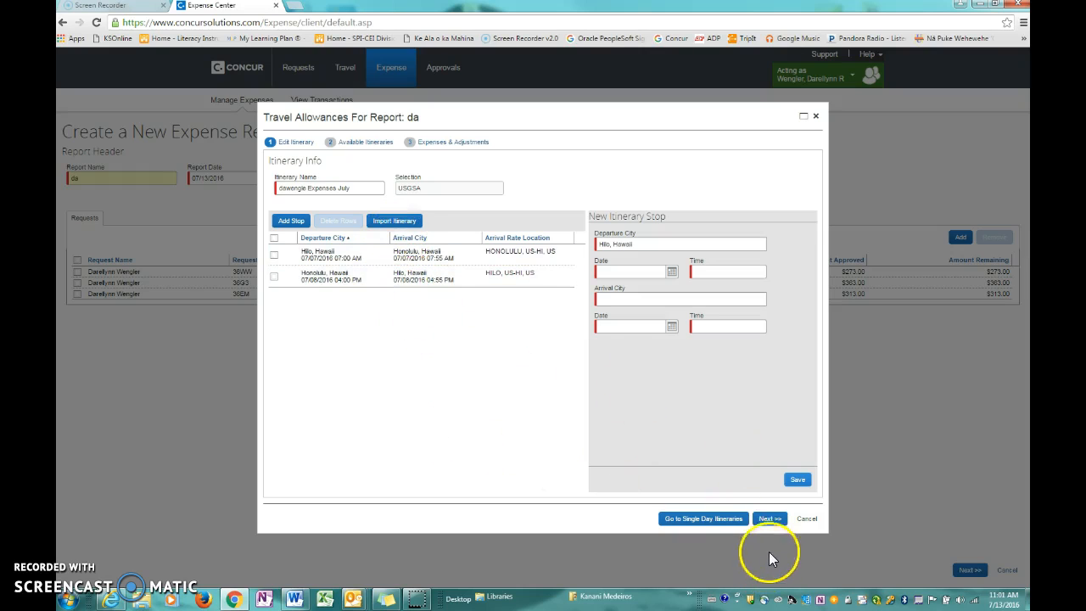
Continue to the meal adjustments, mark dinner as provided on 07/07/2016, and create the travel allowance expenses
click(768, 519)
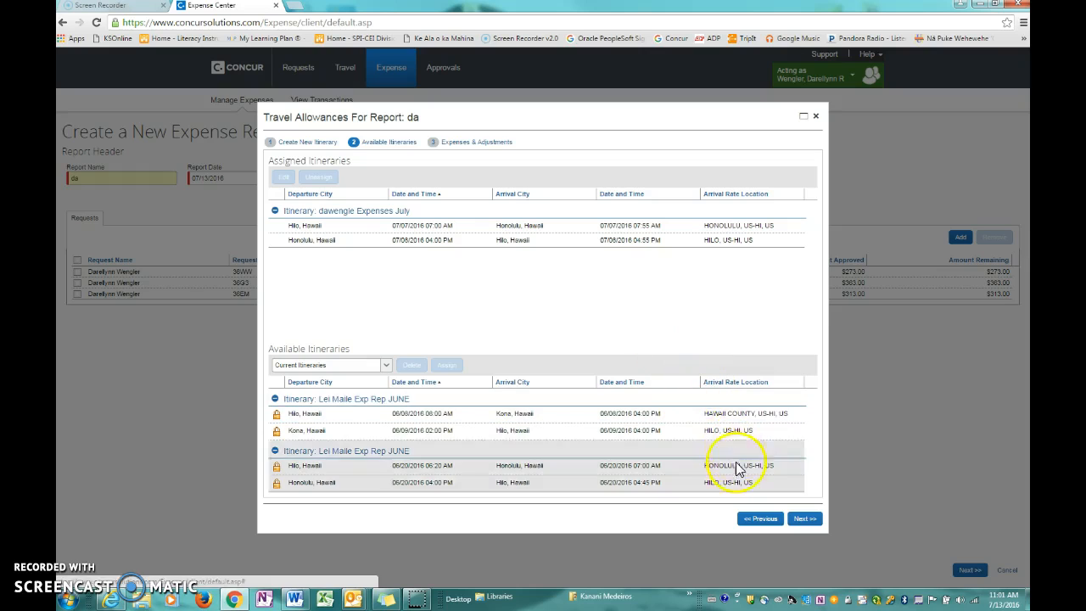
click(801, 519)
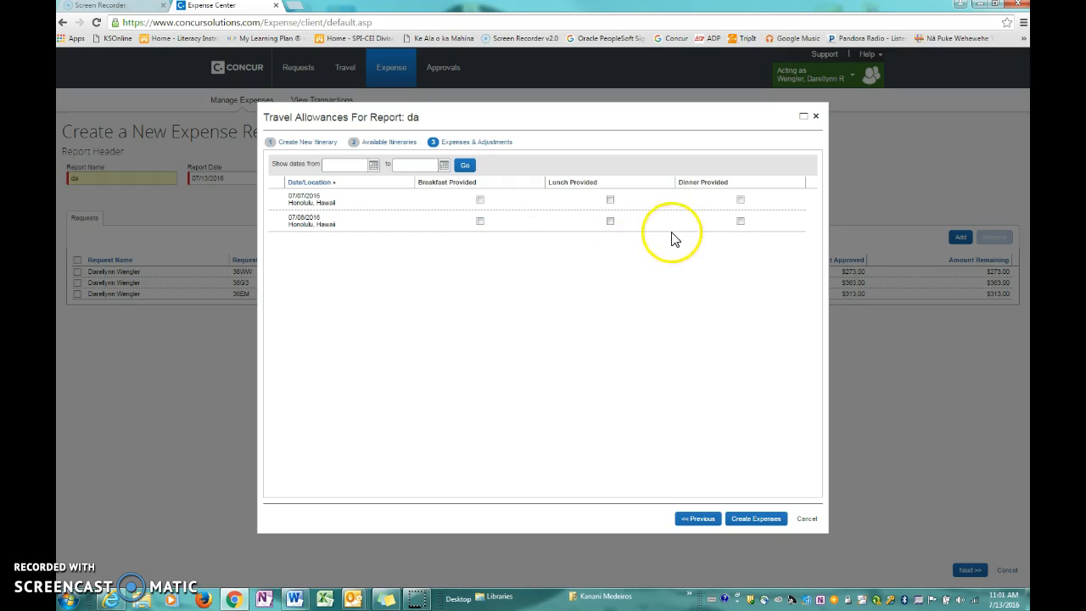
click(740, 201)
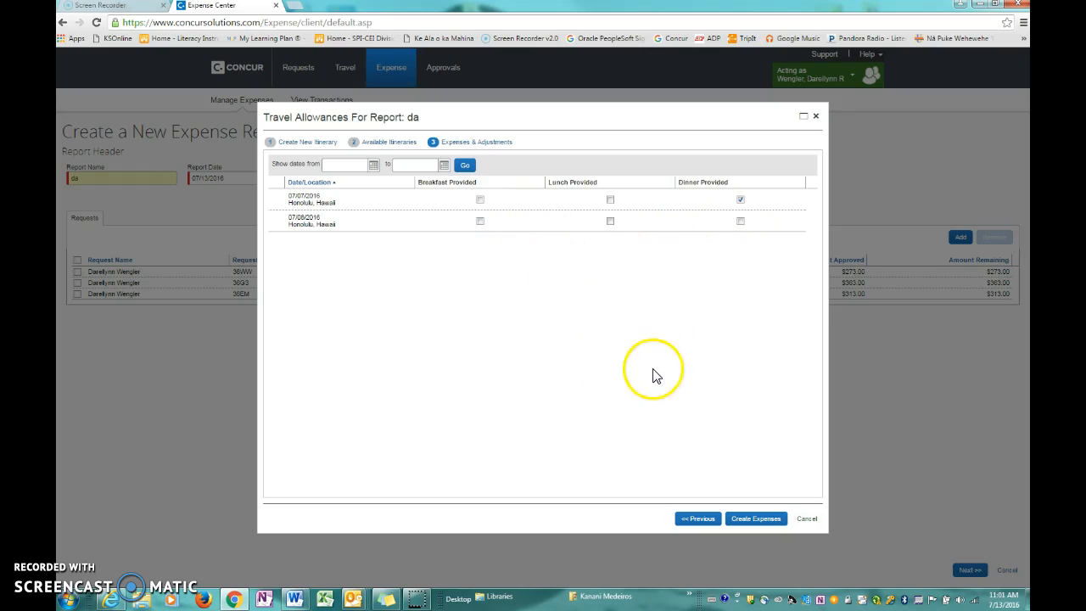
click(754, 519)
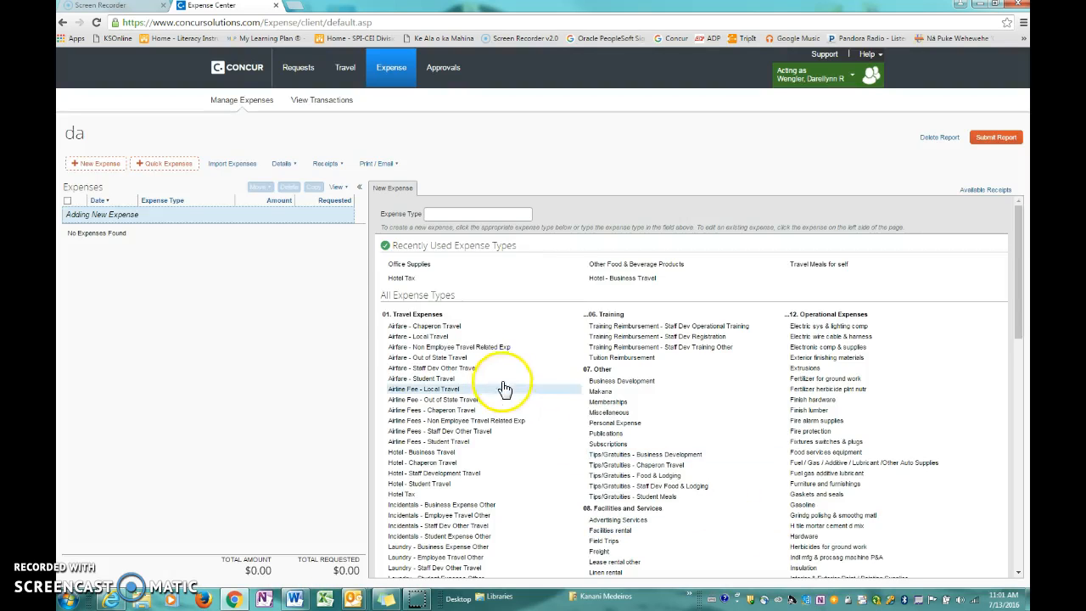
Import all available expenses into the report
click(237, 164)
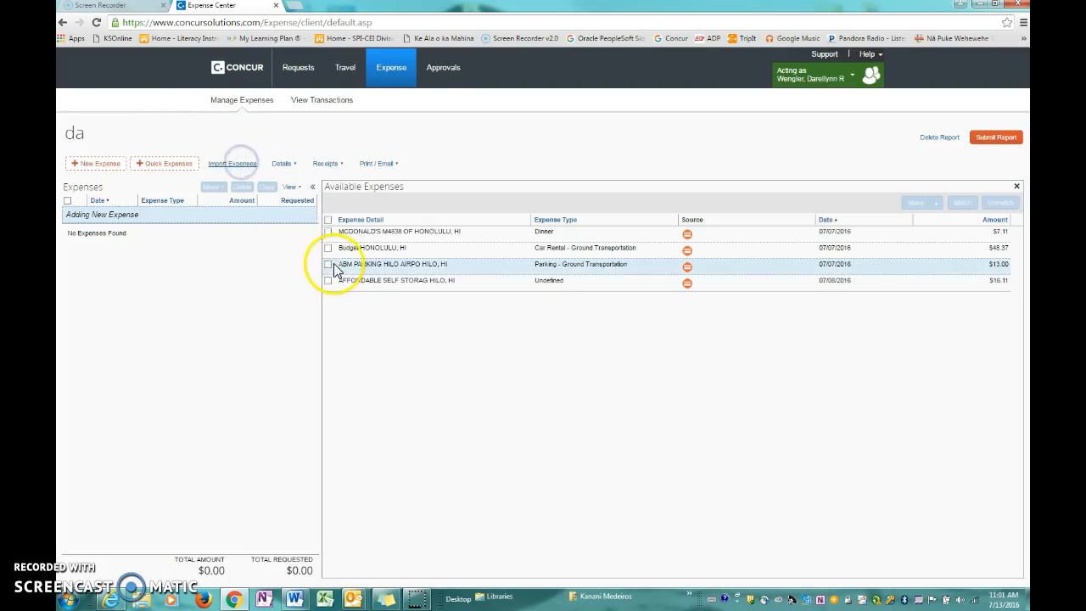
click(328, 220)
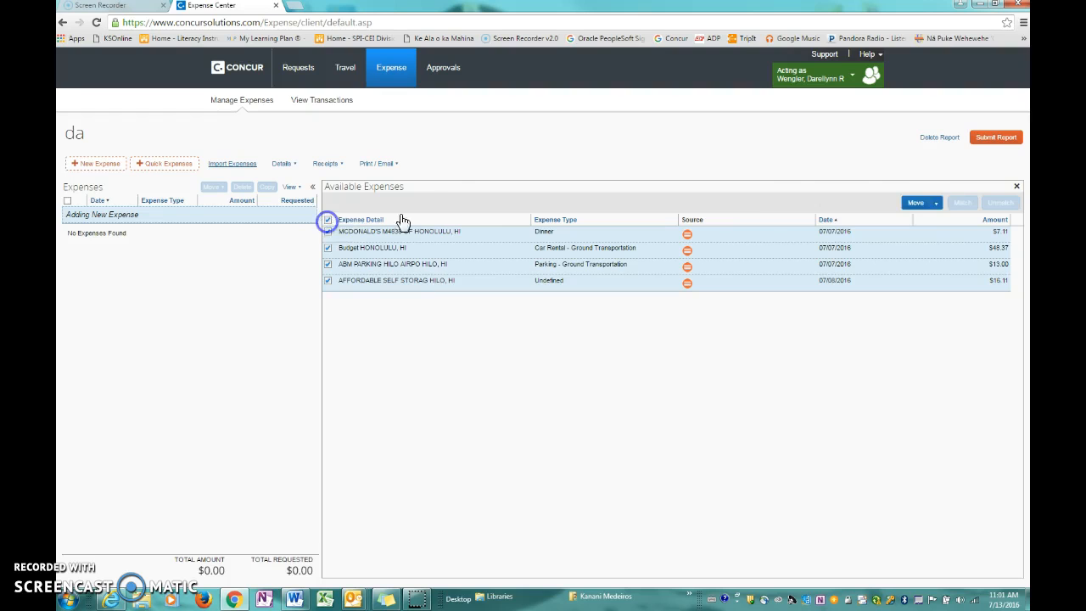
click(915, 203)
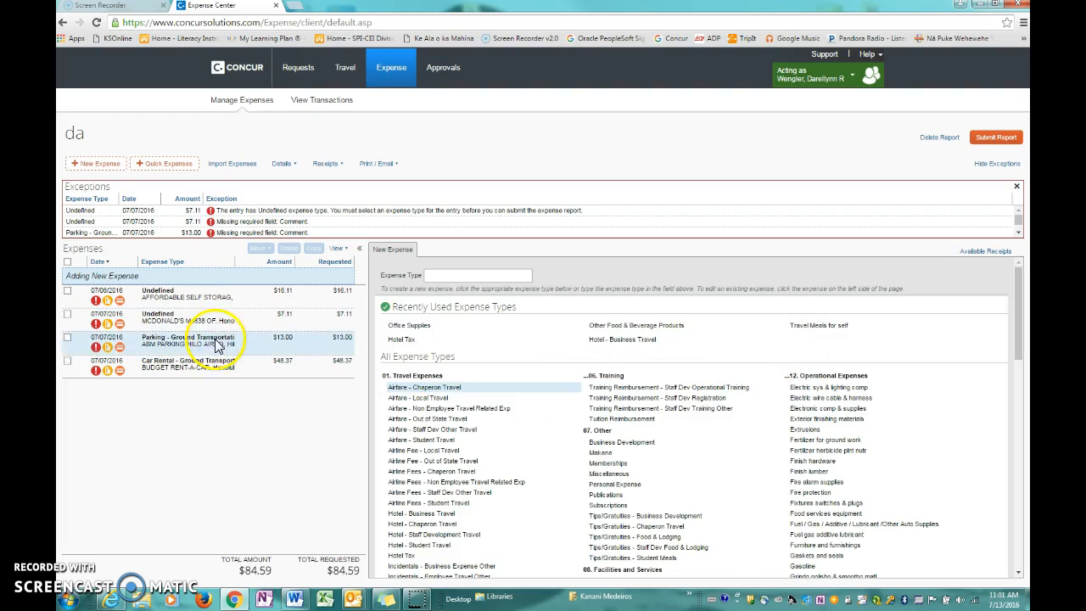
Change the McDonald's entry's expense type to Travel Meals for self
click(205, 318)
click(409, 281)
click(341, 289)
text(MEAL)
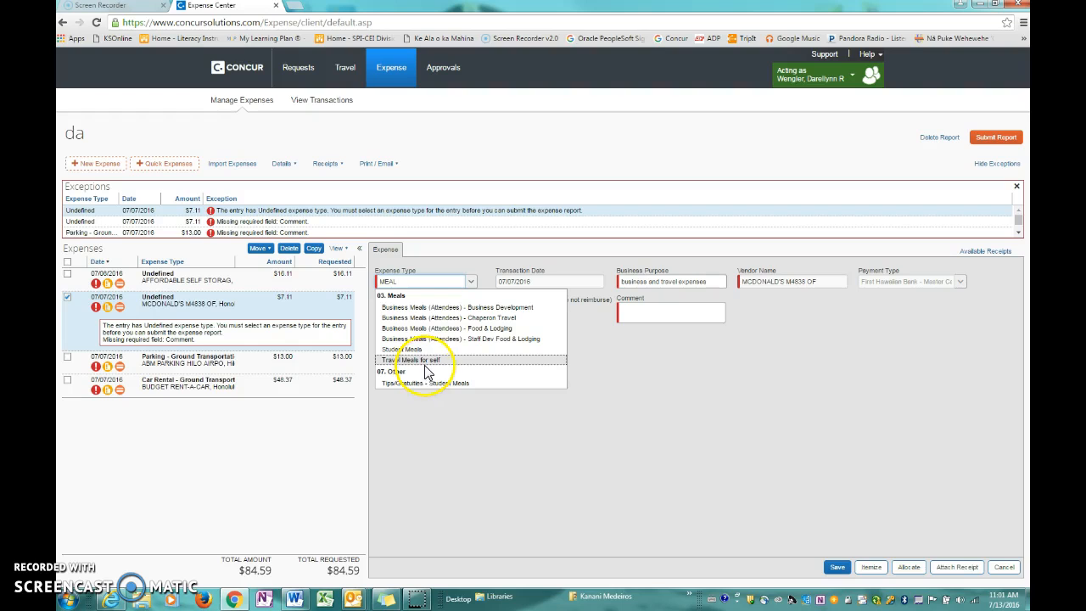
click(426, 362)
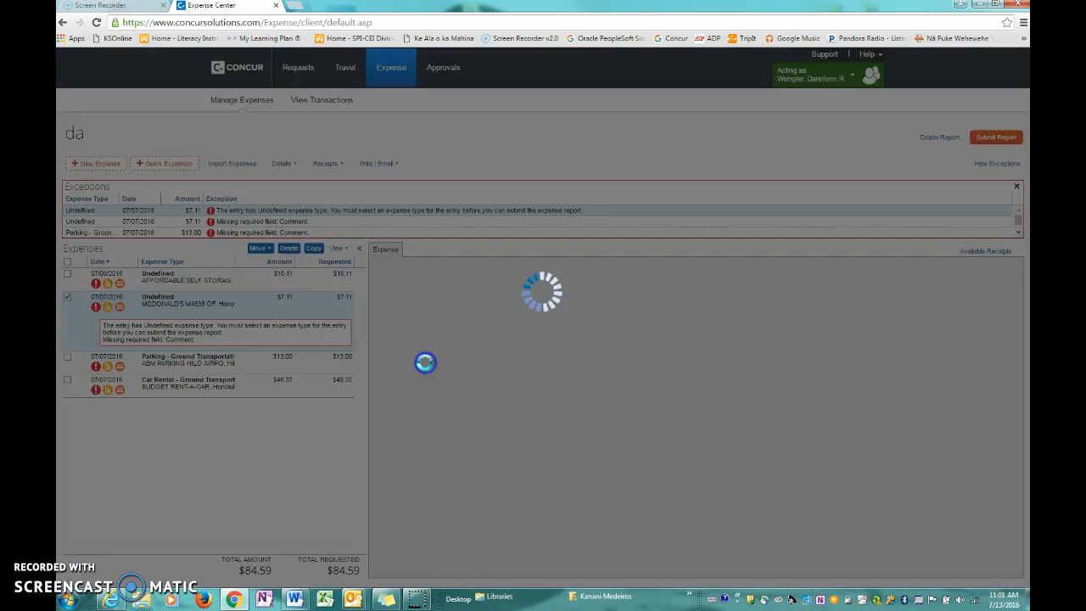
Save the McDonald's meal as Dinner with 0.00 tax and 0.00 tips, commenting that it was for an overnight leadership meeting stay
click(538, 289)
text(Dinner)
click(596, 295)
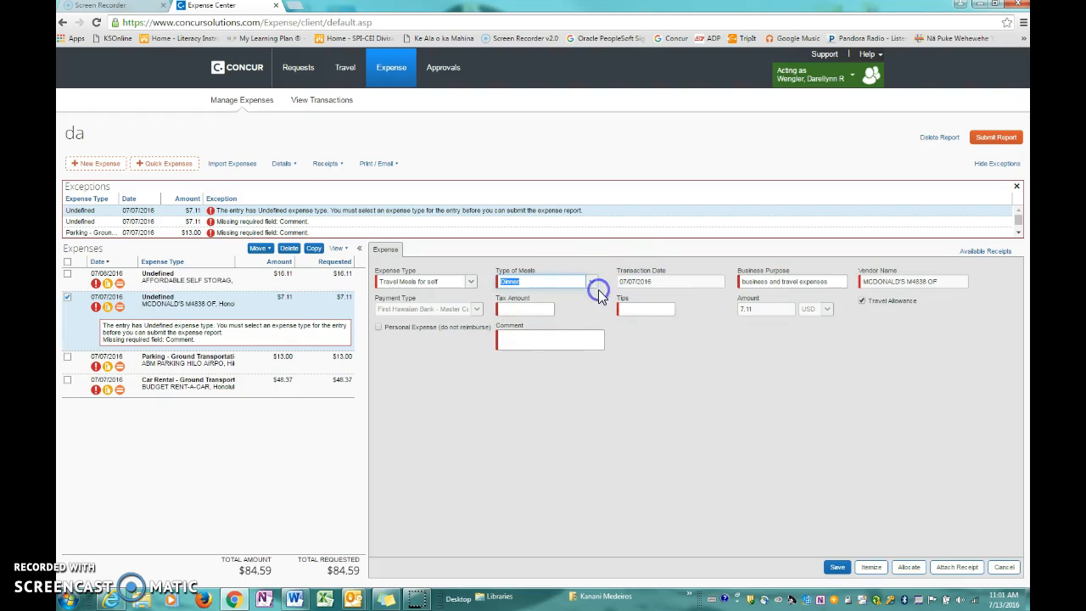
click(542, 309)
click(597, 341)
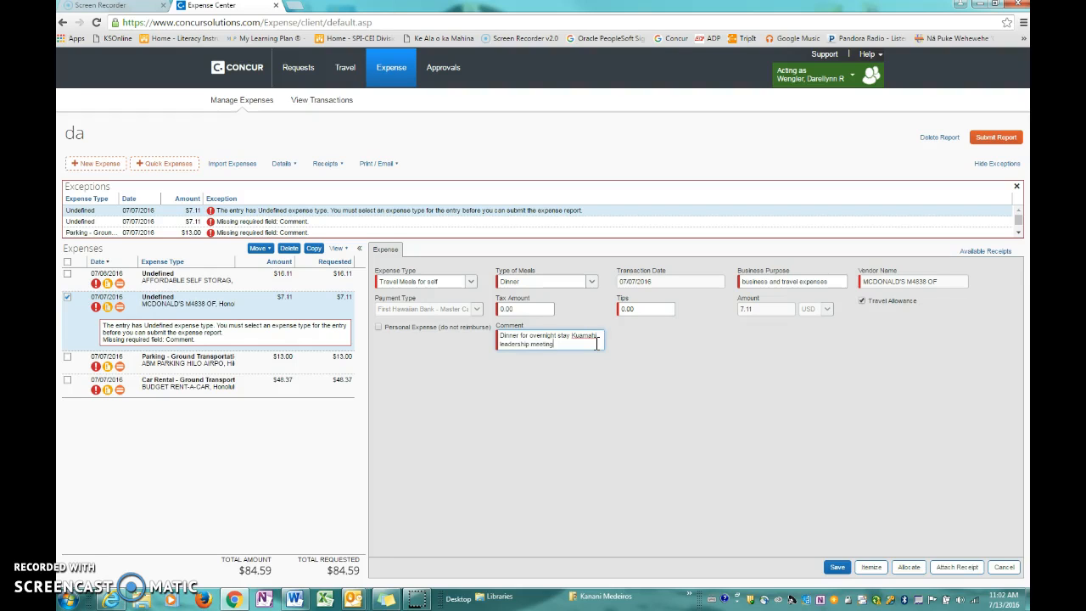
click(836, 566)
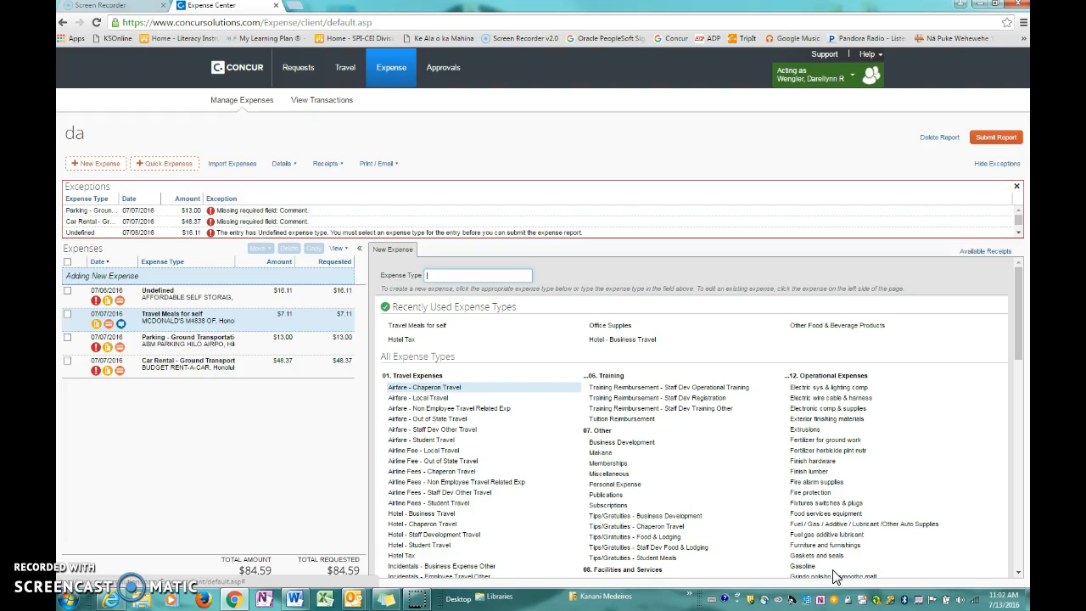
Review the reimbursable allowances for 07/07/2016 from the McDonald's meal expense, and close the summary
click(282, 319)
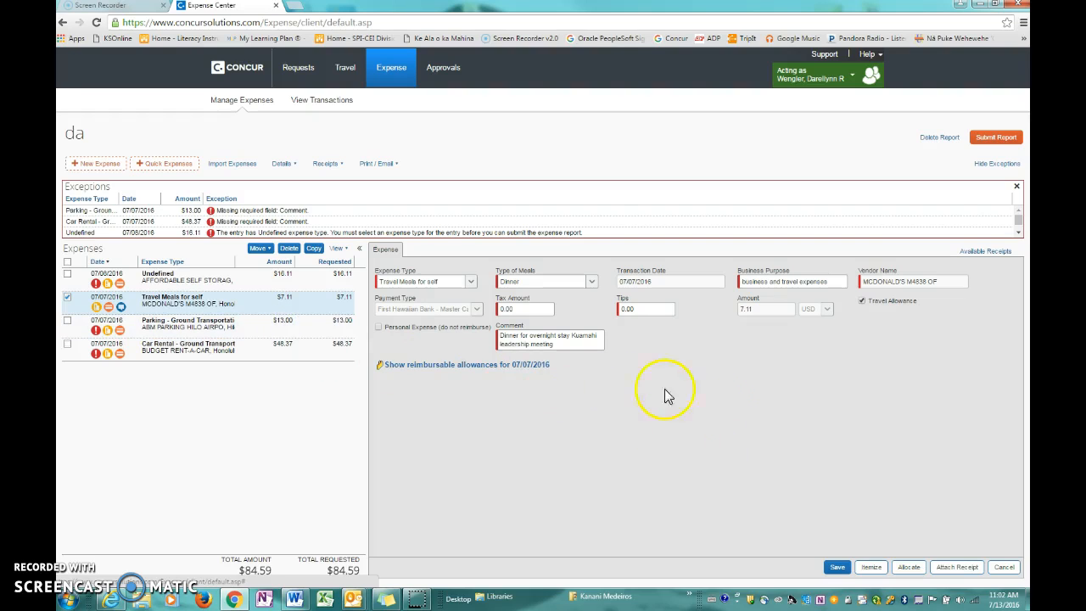
click(430, 372)
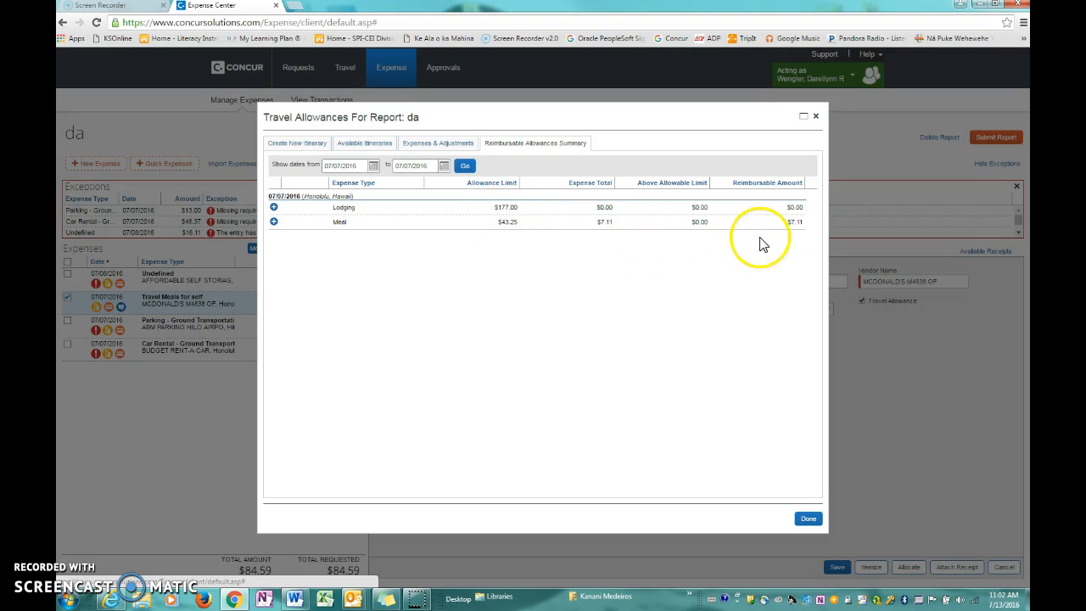
click(801, 519)
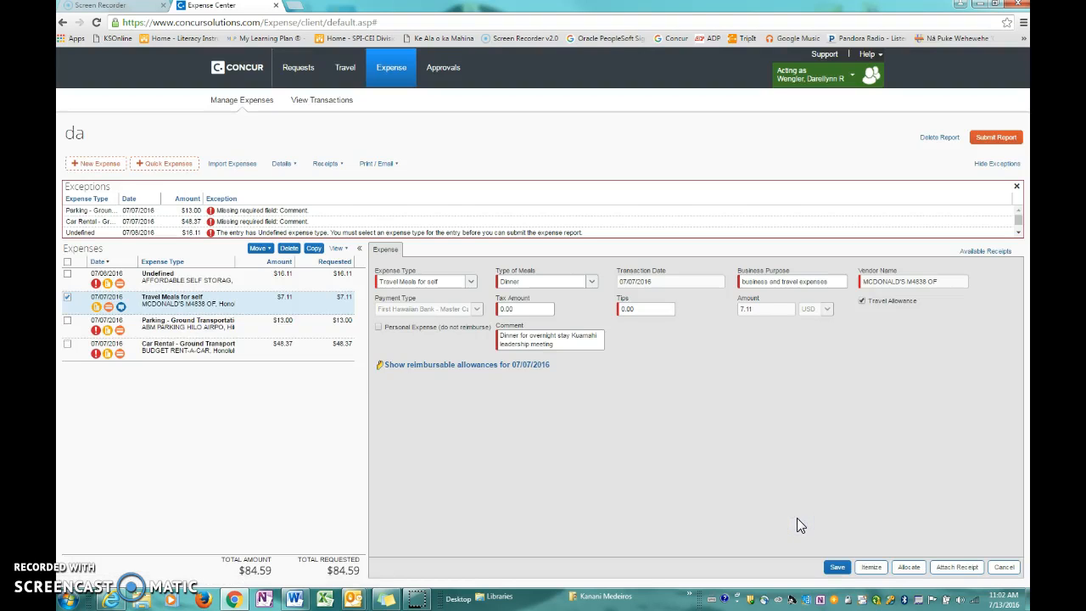